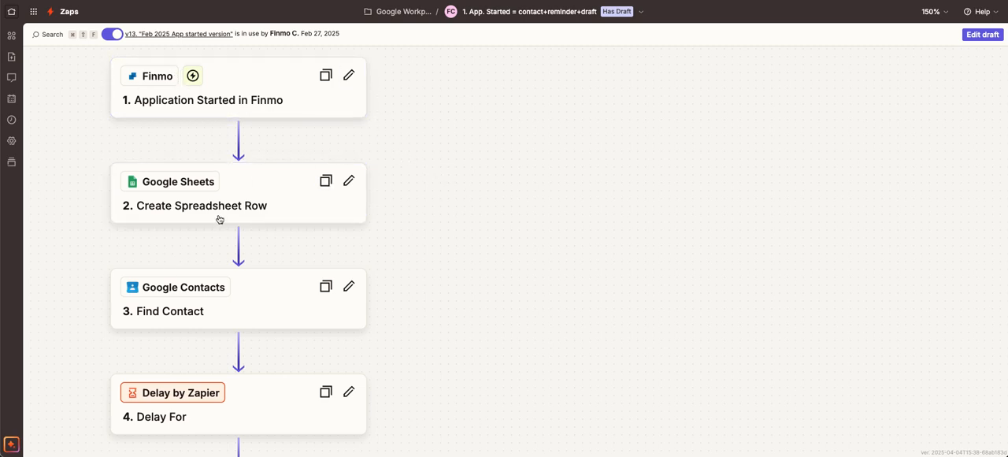
# Step: Review the Zap's existing steps from the Finmo trigger through to the Gmail draft action
pyautogui.scroll(-2, 136, 237)
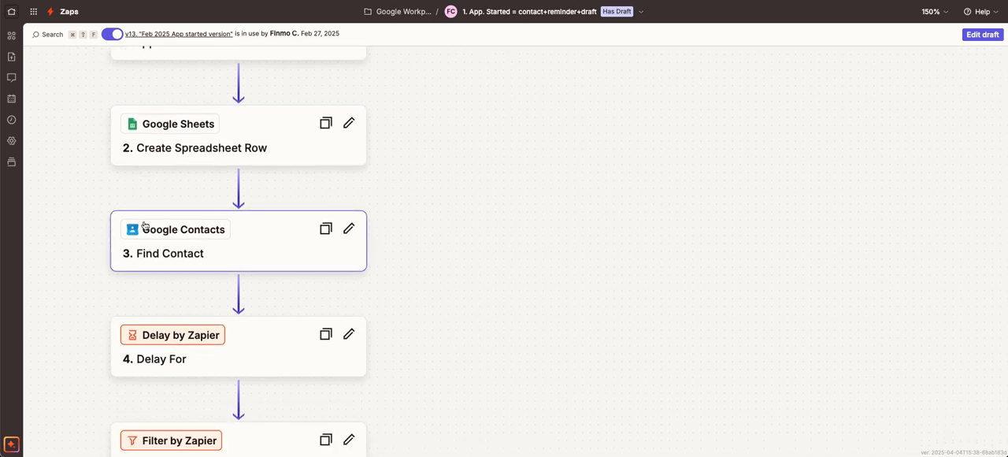
pyautogui.scroll(-3, 247, 257)
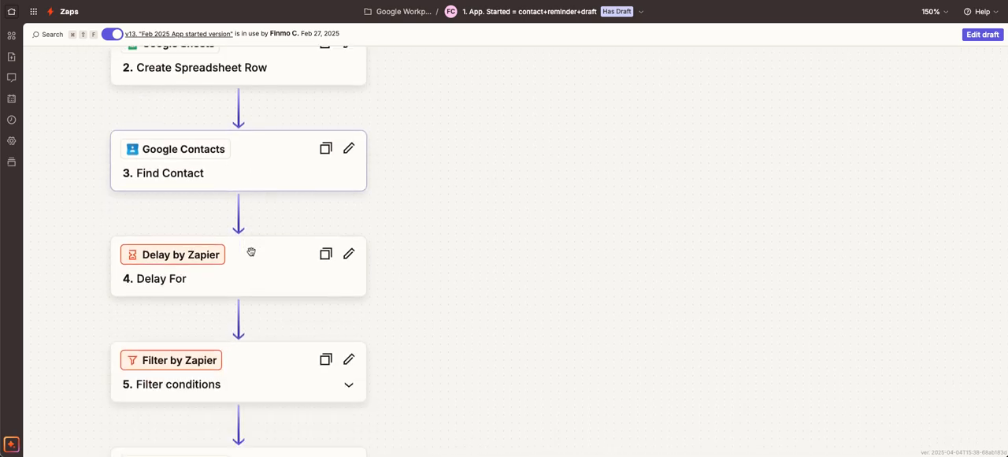
pyautogui.scroll(-2, 252, 255)
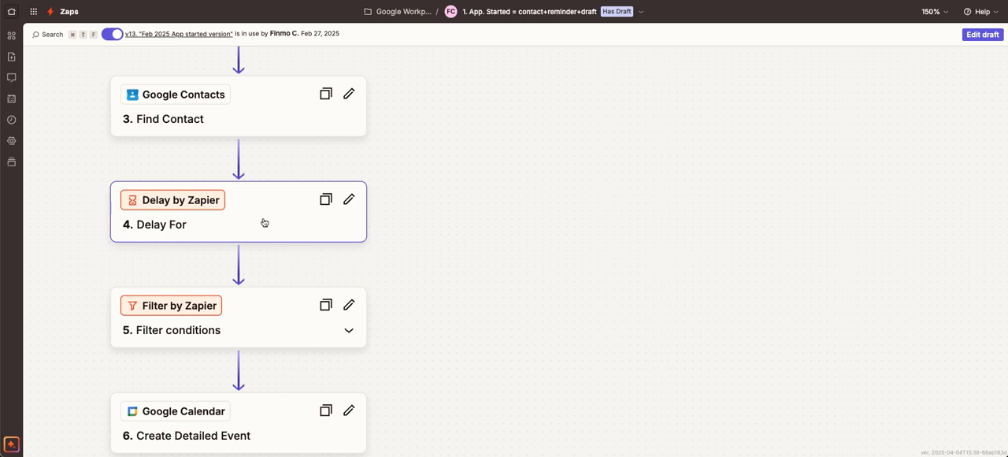
pyautogui.scroll(-3, 264, 219)
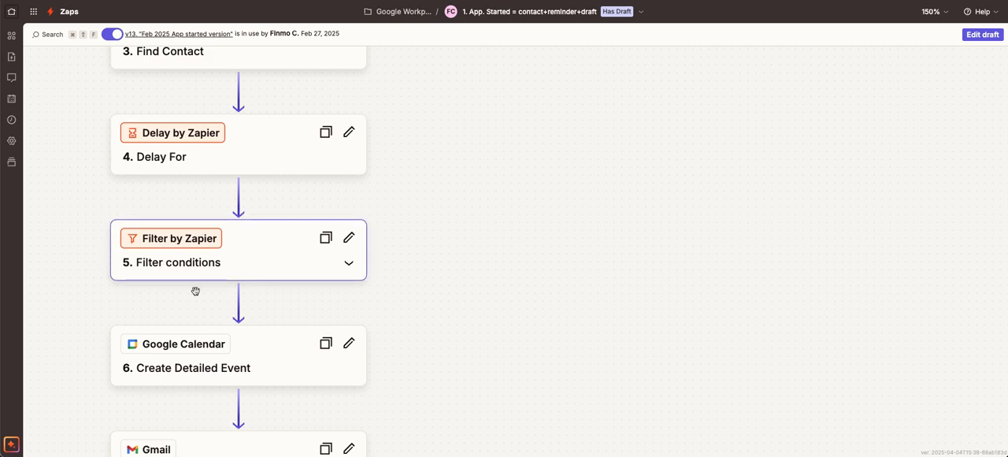
pyautogui.scroll(-3, 275, 274)
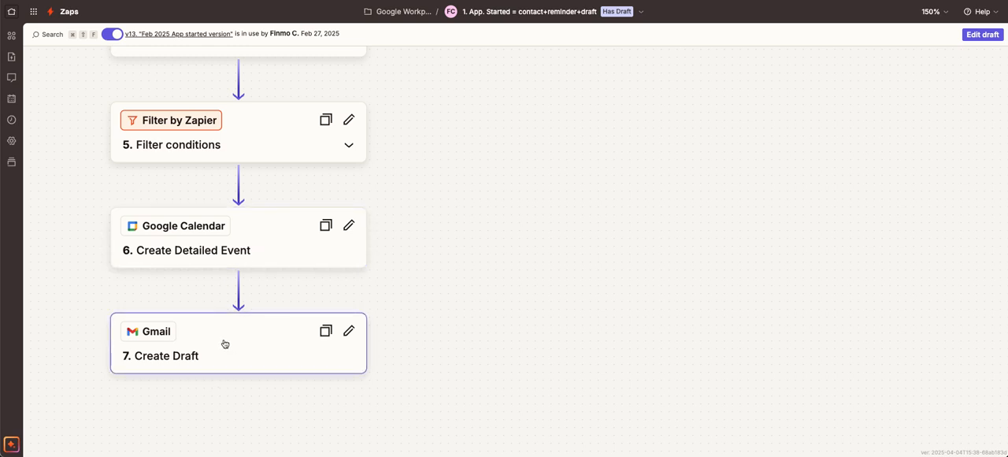
pyautogui.scroll(1, 212, 320)
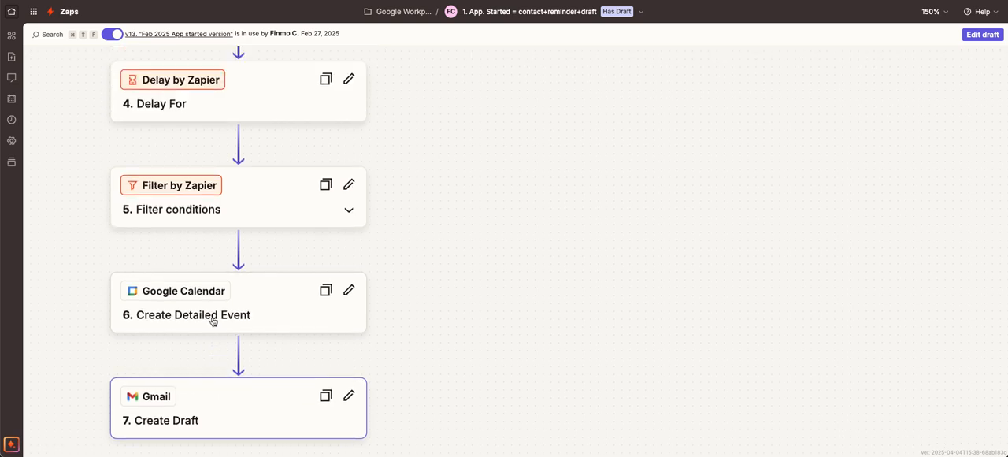
pyautogui.scroll(3, 213, 320)
pyautogui.scroll(2, 215, 335)
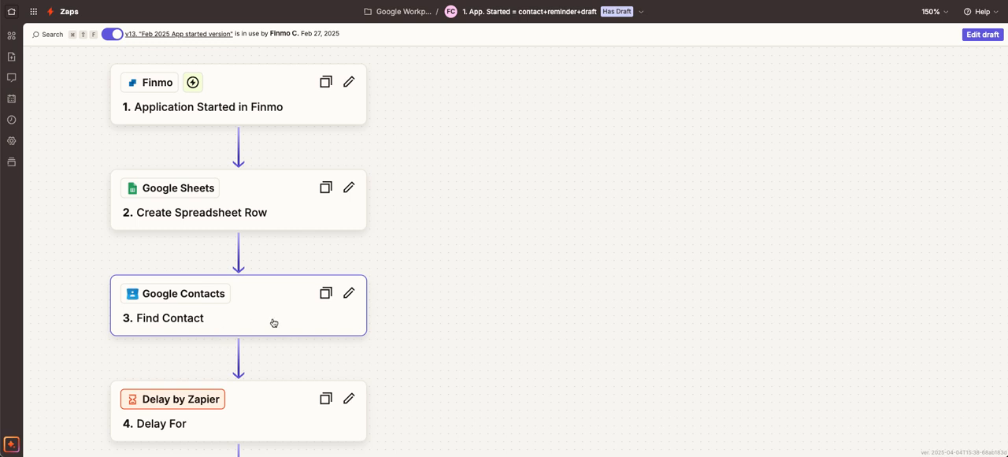
# Step: Open the Zap's existing draft for editing and insert a Gmail action between the Finmo trigger and the Google Sheets step
pyautogui.click(974, 41)
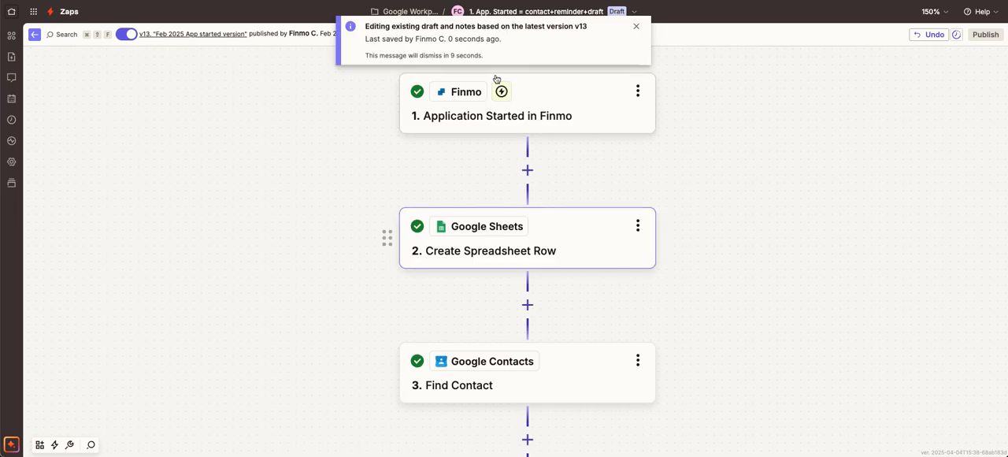
pyautogui.click(637, 26)
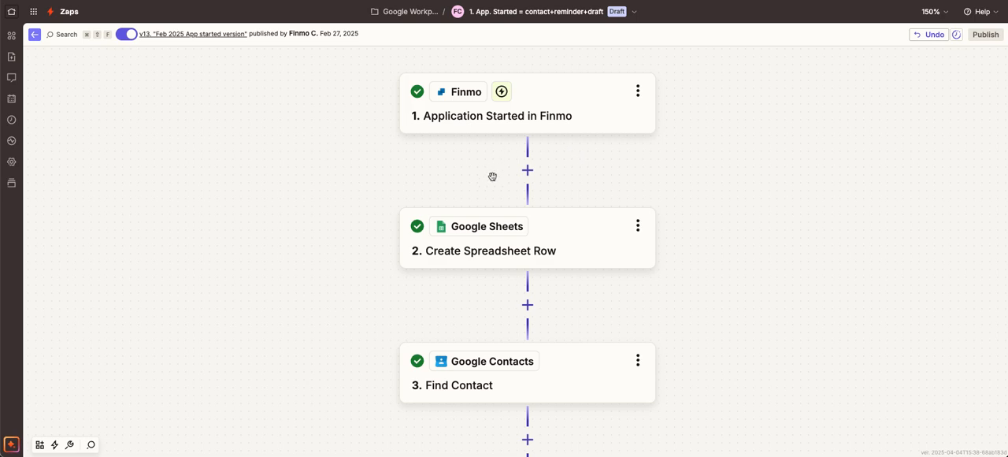
pyautogui.click(527, 170)
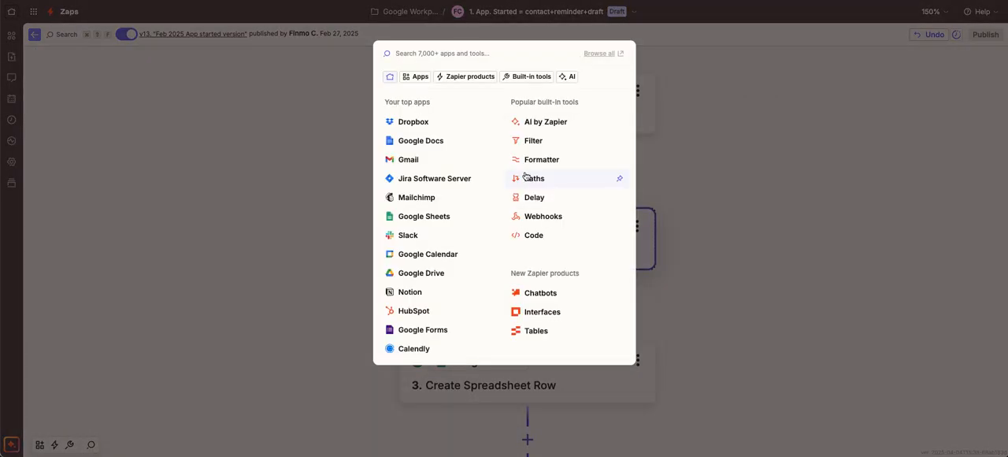
pyautogui.click(411, 161)
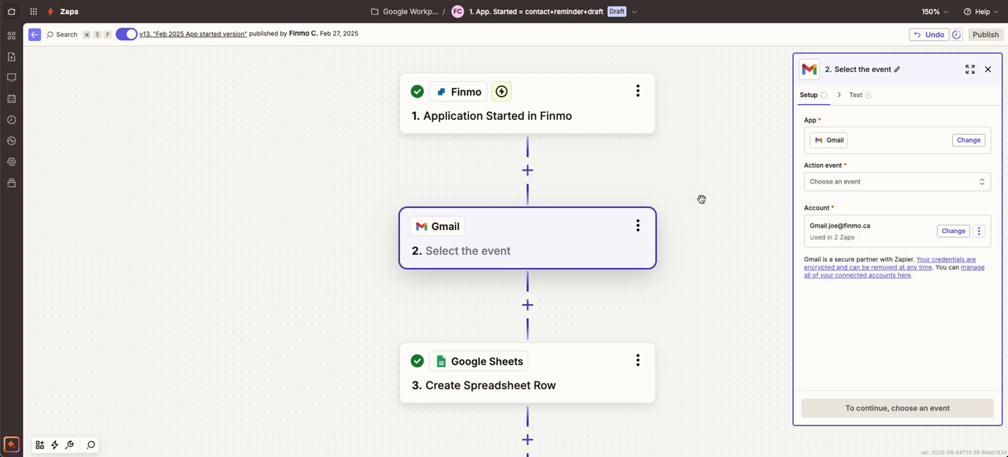
# Step: Set the Gmail action event to Send Email and continue to its configuration
pyautogui.click(845, 186)
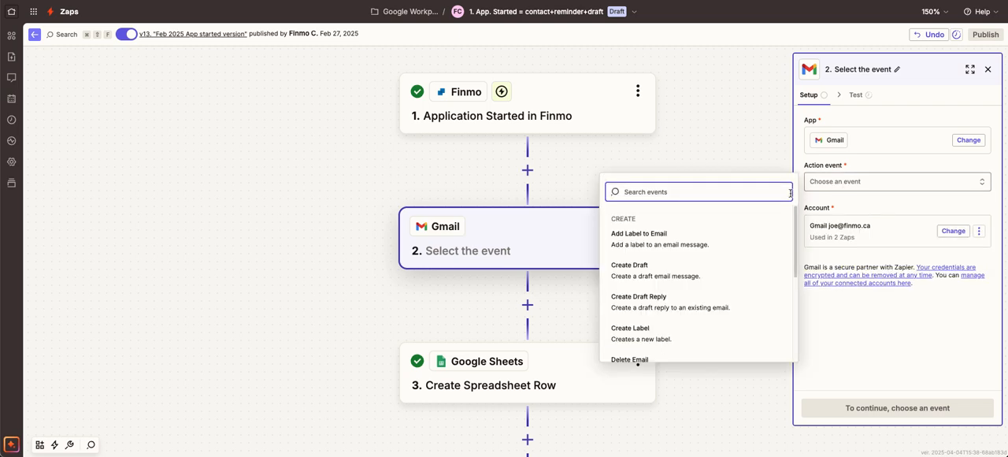
pyautogui.write('se')
pyautogui.click(624, 233)
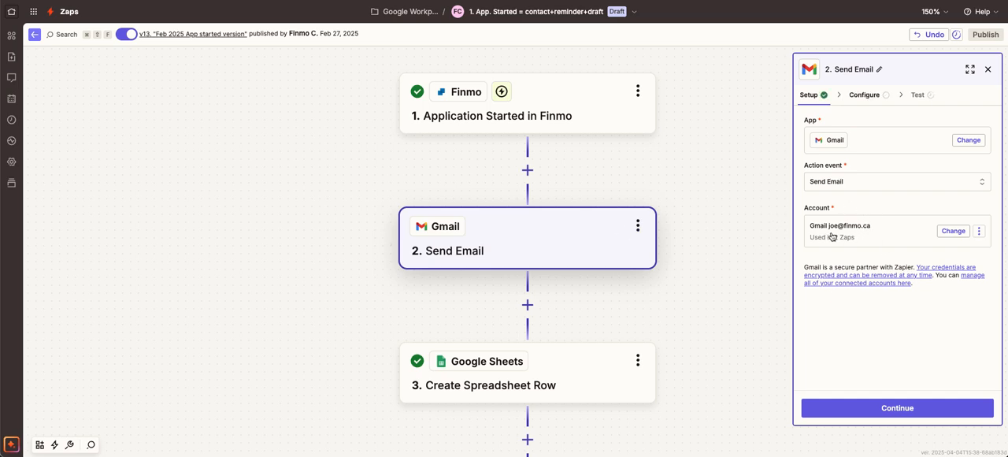
pyautogui.click(899, 407)
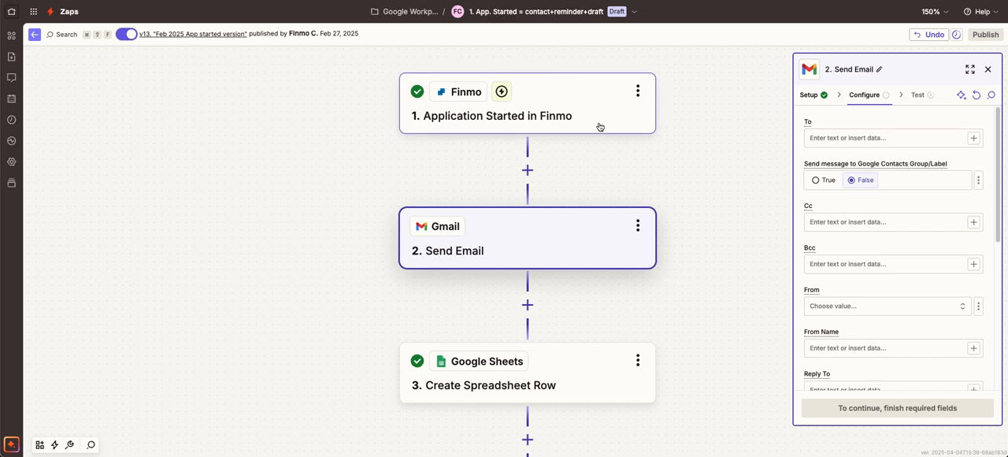
# Step: Map the email's To field to the Main Borrower Email Address from the Finmo trigger
pyautogui.click(974, 138)
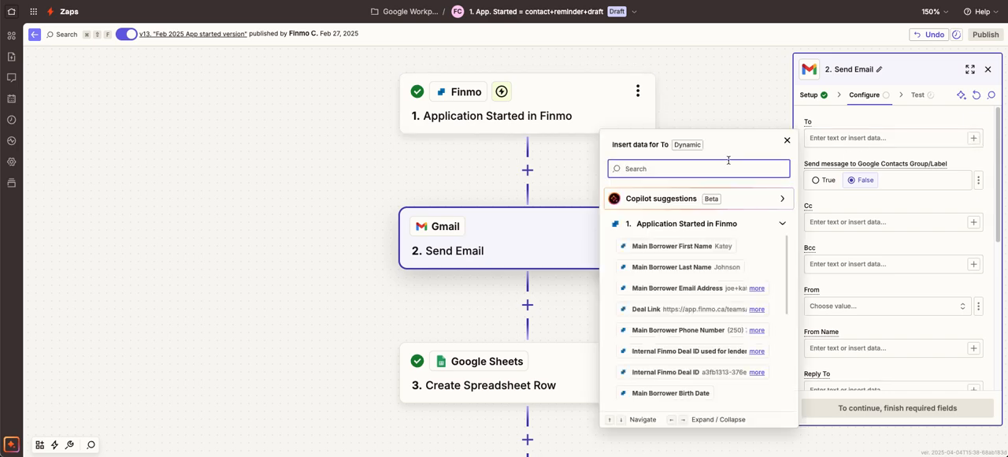
pyautogui.write('main')
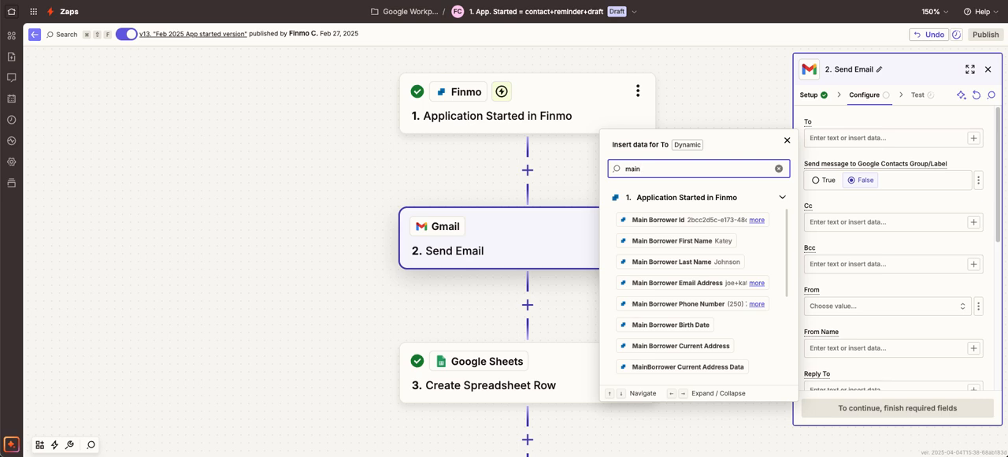
pyautogui.click(674, 282)
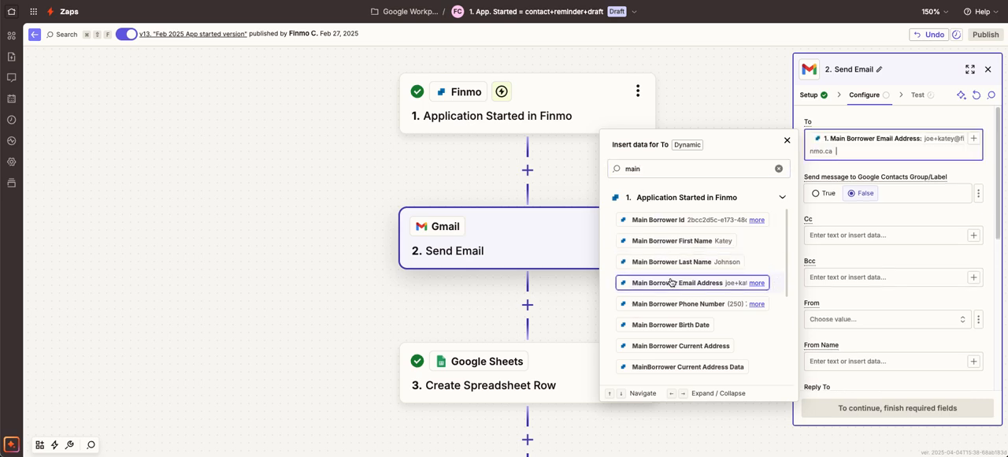
pyautogui.click(968, 176)
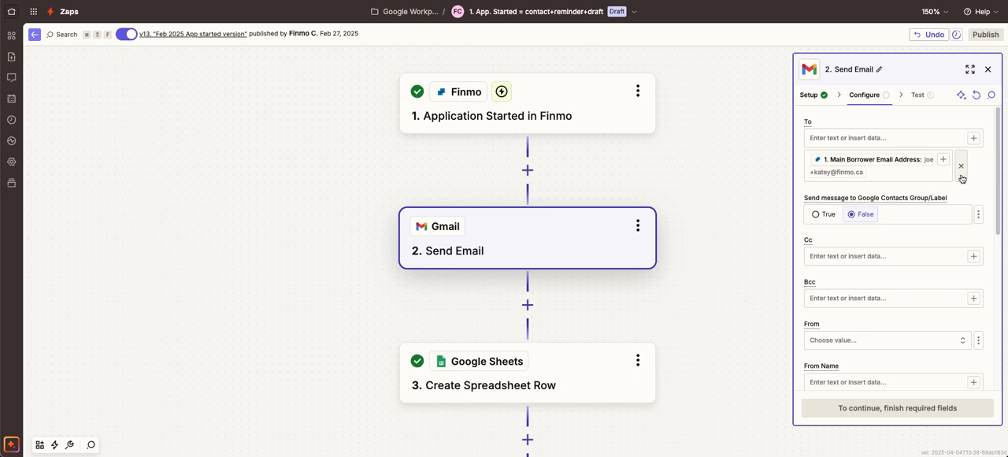
# Step: Select the connected Gmail account's address as the email's From value
pyautogui.scroll(-2, 880, 248)
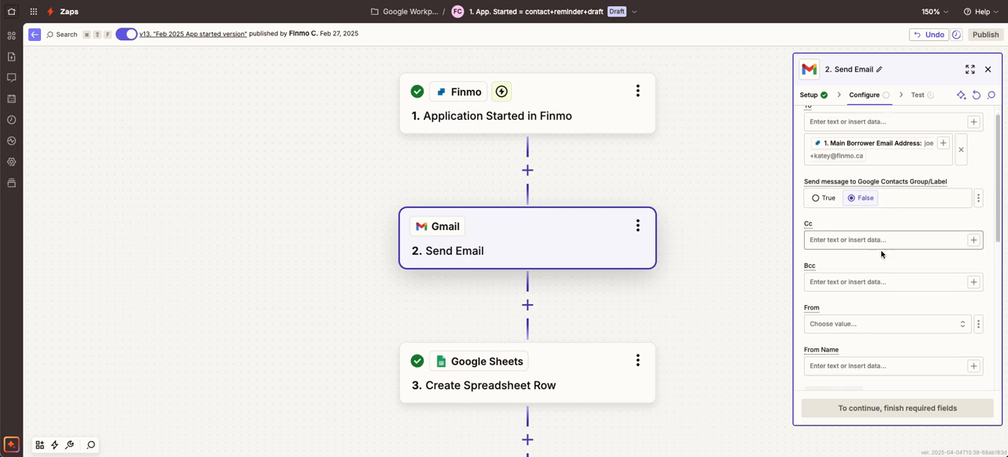
pyautogui.click(838, 213)
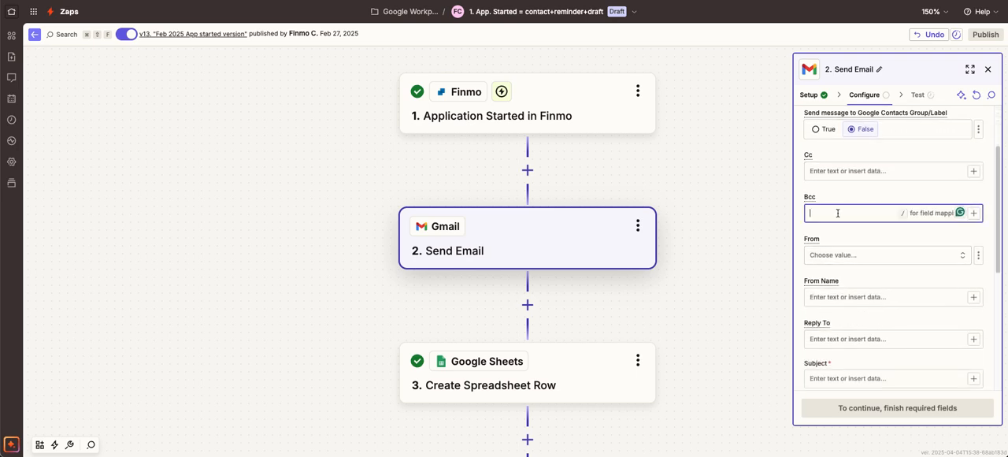
pyautogui.click(843, 192)
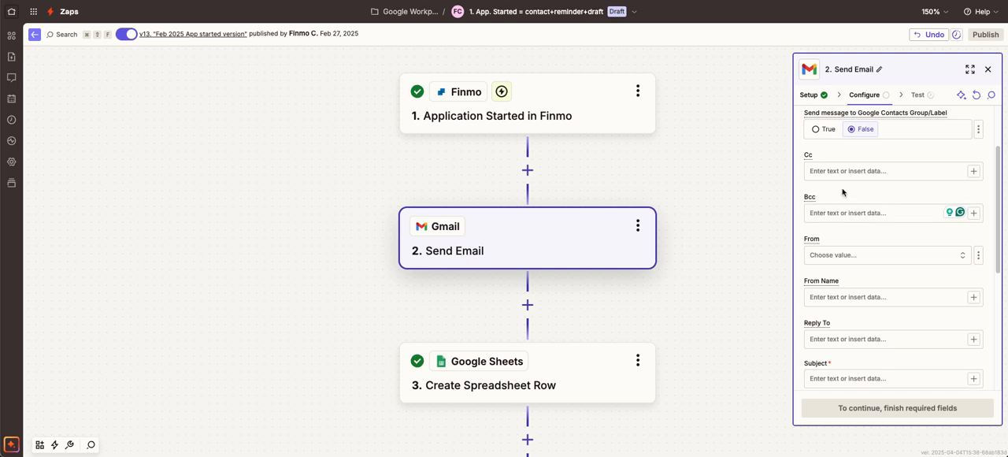
pyautogui.scroll(-2, 842, 229)
pyautogui.click(852, 185)
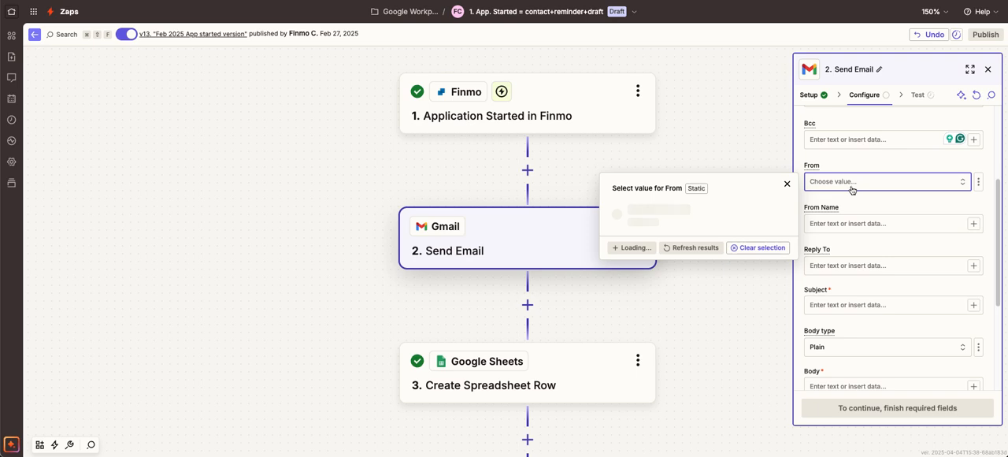
pyautogui.click(698, 215)
# Step: Enter the broker's full name followed by "Mortgage Broker" as the From Name
pyautogui.click(880, 224)
pyautogui.click(871, 251)
# Step: Set the email subject to "Your Mortgage Application"
pyautogui.scroll(-2, 872, 251)
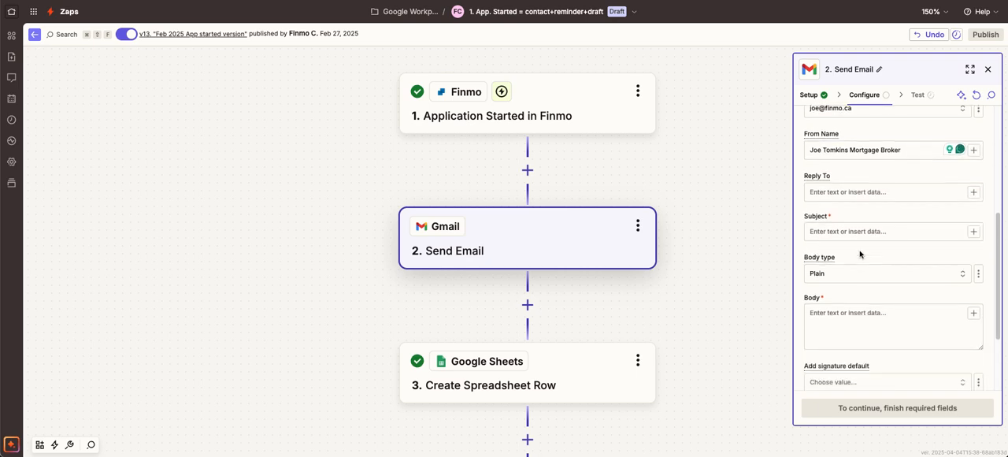
pyautogui.click(832, 232)
pyautogui.write('You')
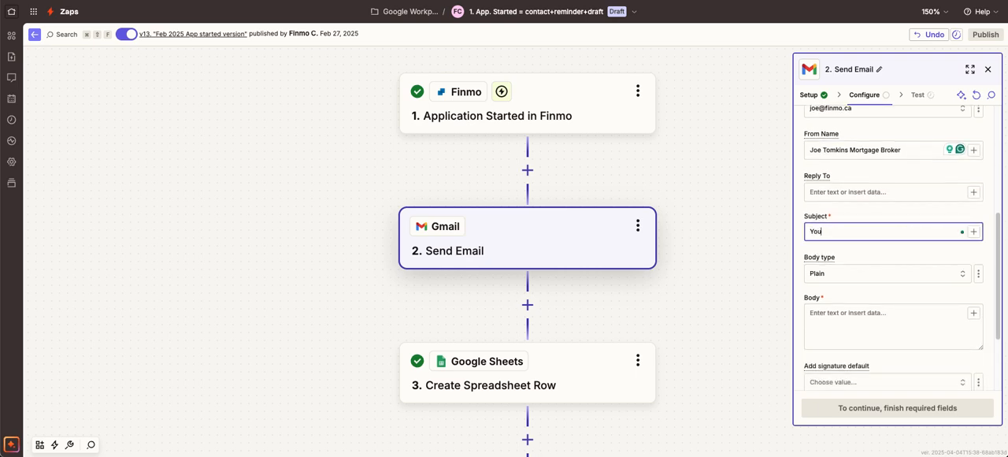
pyautogui.write('r Mortgage Application')
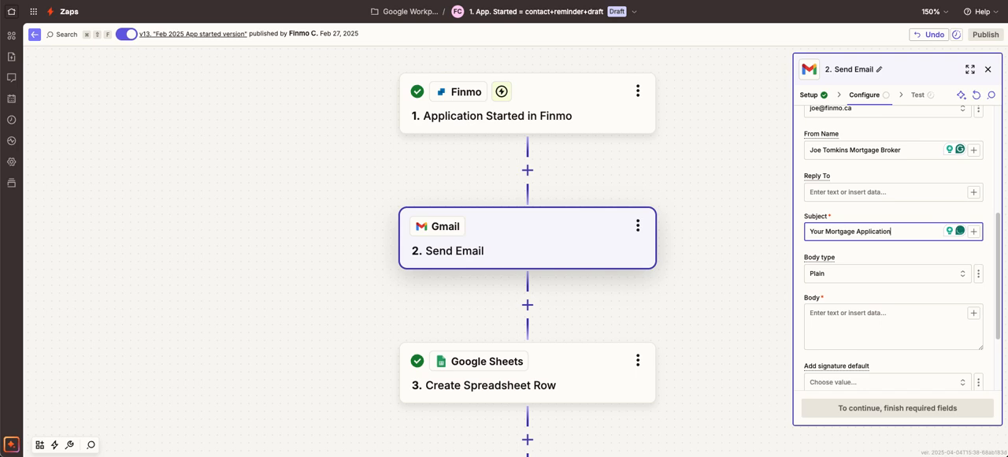
# Step: Start the email body with "Hi", the Main Borrower First Name data from the Finmo trigger, and a comma
pyautogui.click(837, 314)
pyautogui.write('Hi')
pyautogui.click(974, 313)
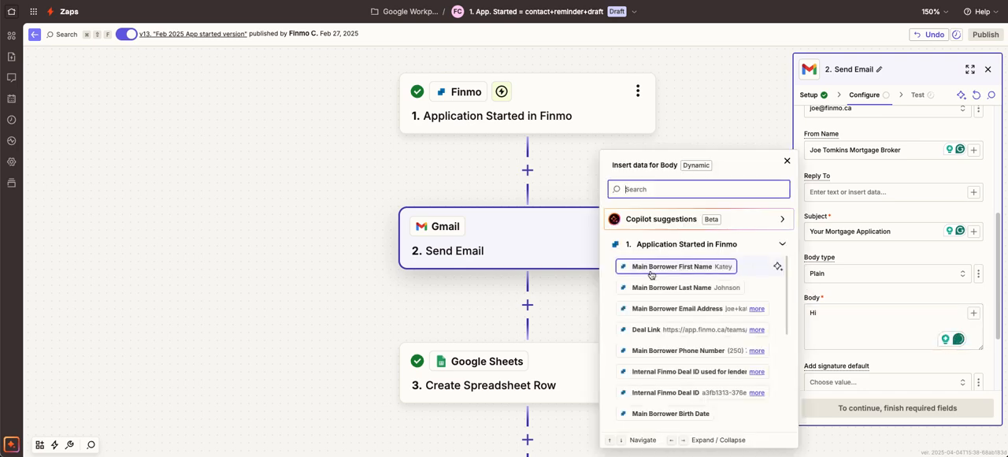
pyautogui.click(689, 270)
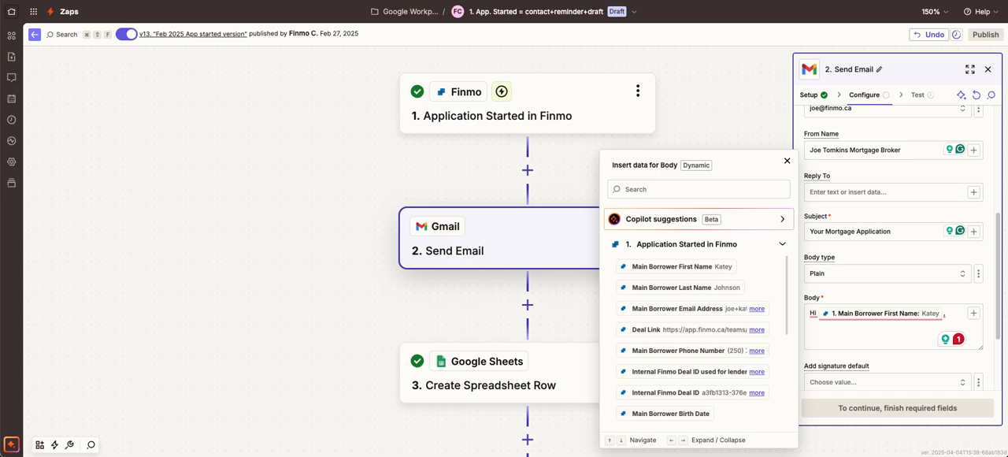
# Step: Paste the prepared message below the greeting, thanking the borrower for signing up and inviting a reply or calendar booking
pyautogui.click(817, 336)
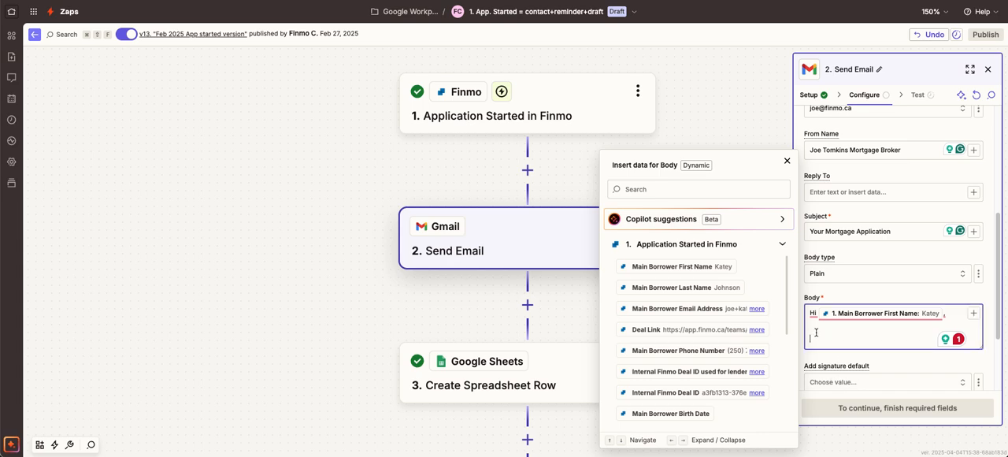
pyautogui.rightClick(818, 338)
pyautogui.click(834, 363)
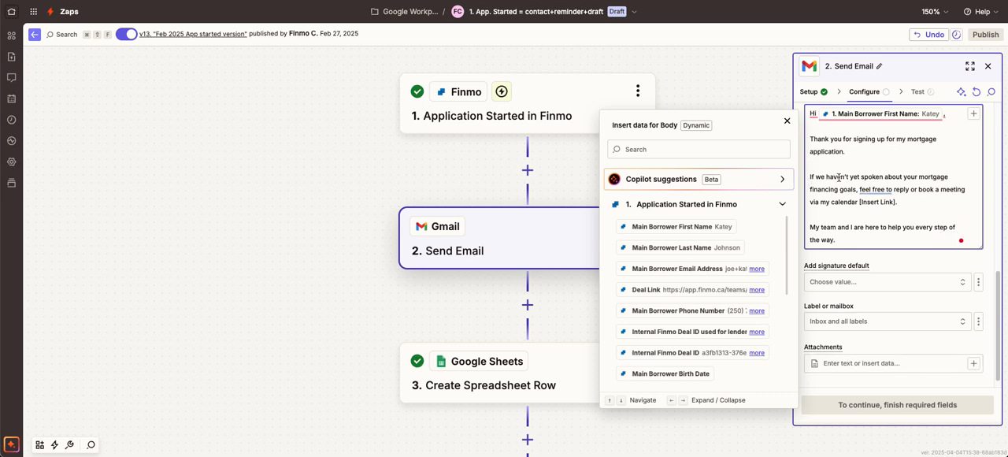
# Step: Accept the wording suggestion that replaces "feel free to" with "please" in the email body
pyautogui.moveTo(874, 189)
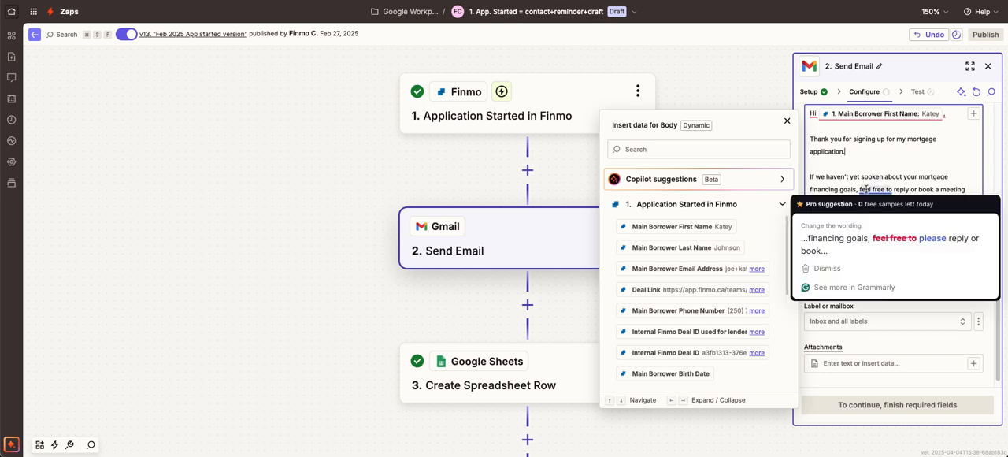
pyautogui.click(916, 241)
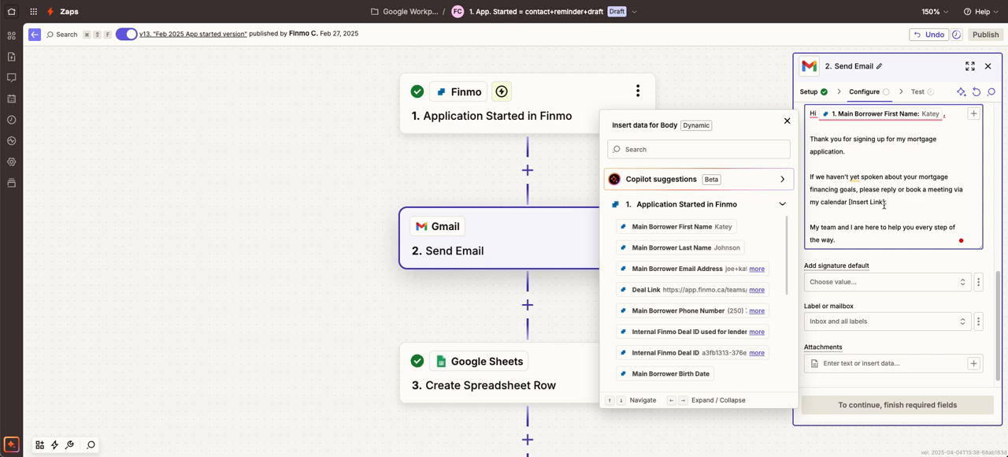
pyautogui.moveTo(884, 202); pyautogui.dragTo(849, 204)
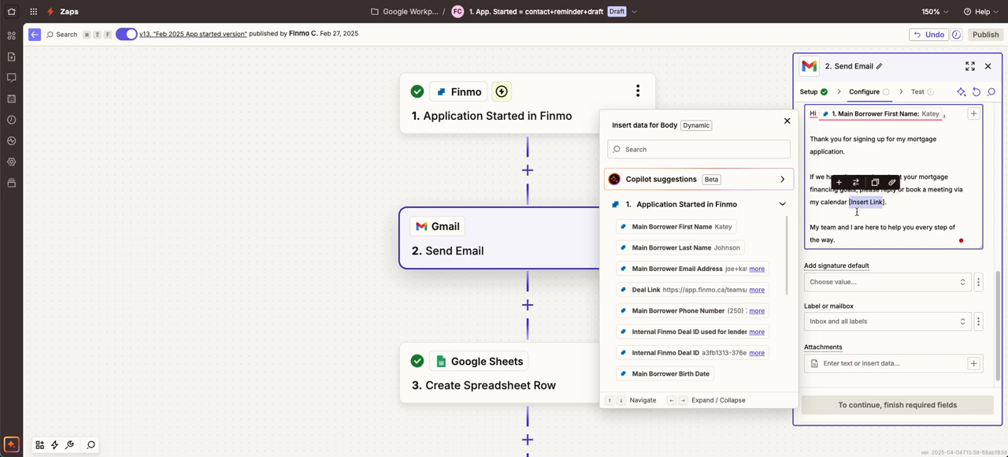
pyautogui.click(893, 202)
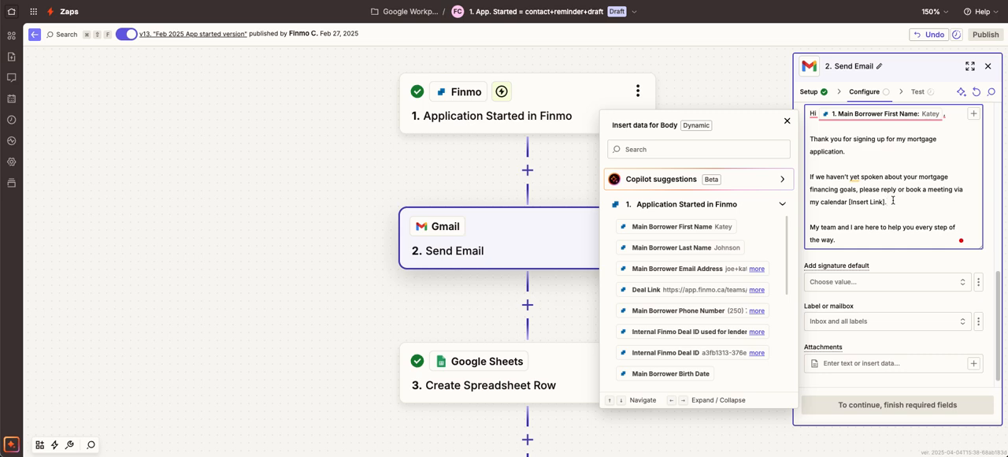
# Step: Add the closing line "talk to you soon," at the end of the email body, followed by line breaks
pyautogui.scroll(-1, 894, 201)
pyautogui.click(849, 230)
pyautogui.press('Return')
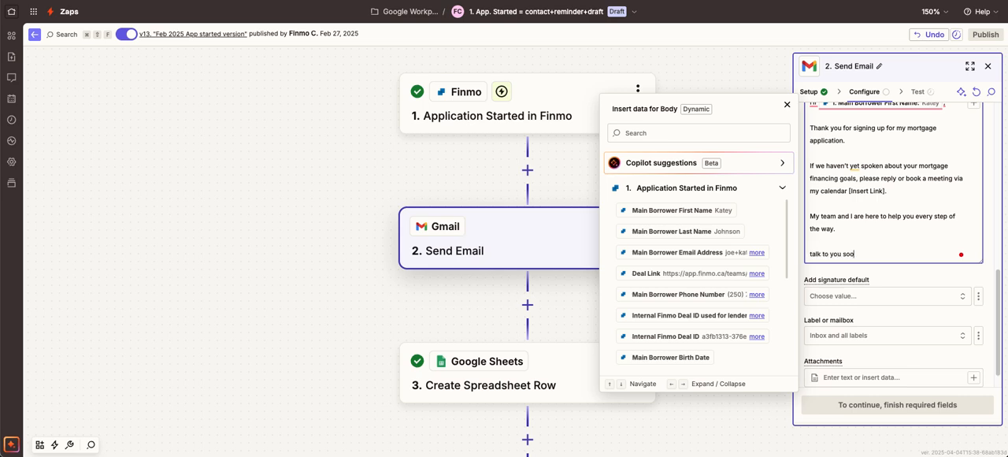
pyautogui.press('Return')
pyautogui.press('Return')
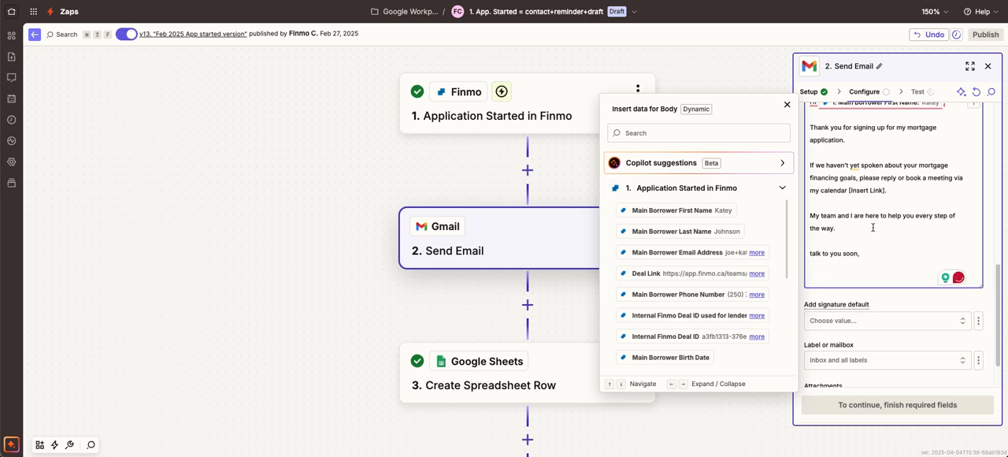
# Step: Set the email's default signature to the one belonging to the sender's Gmail account
pyautogui.scroll(-2, 872, 227)
pyautogui.click(862, 271)
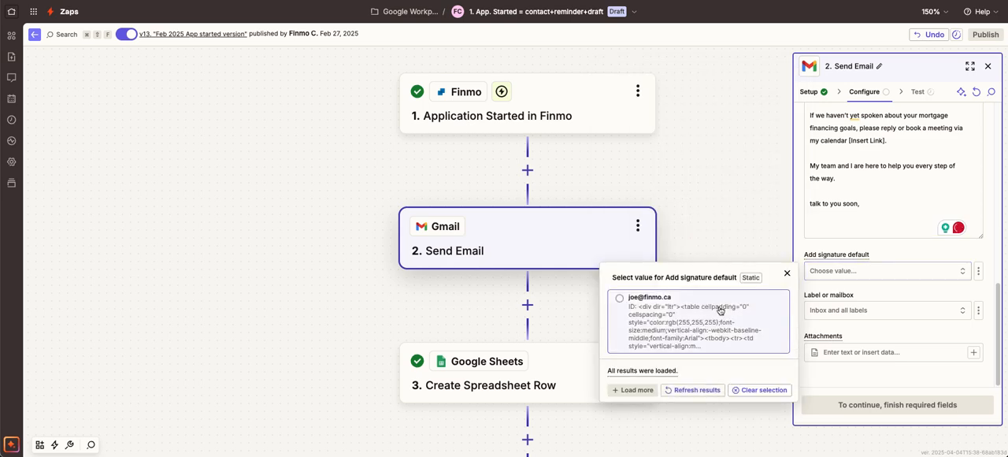
pyautogui.click(646, 320)
pyautogui.click(892, 211)
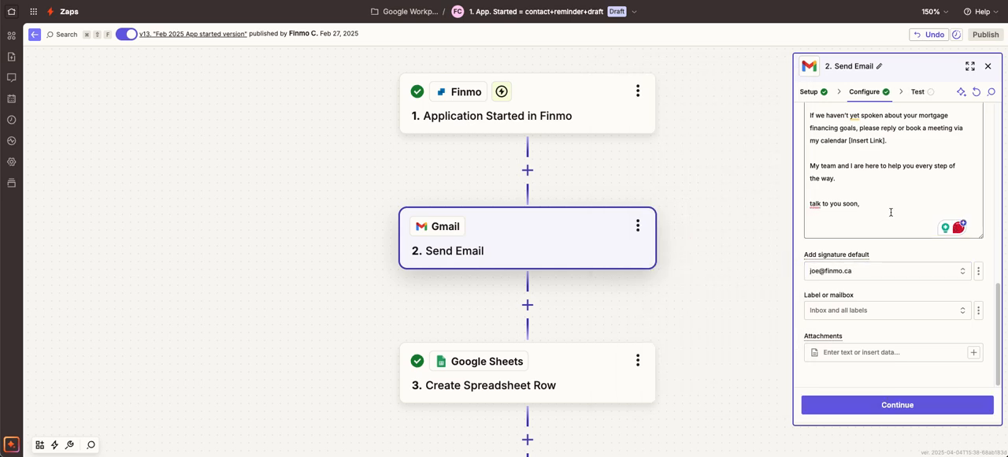
# Step: Test the Send Email step by sending the message, then switch to Gmail and check the received "Your Mortgage Application" email
pyautogui.click(889, 405)
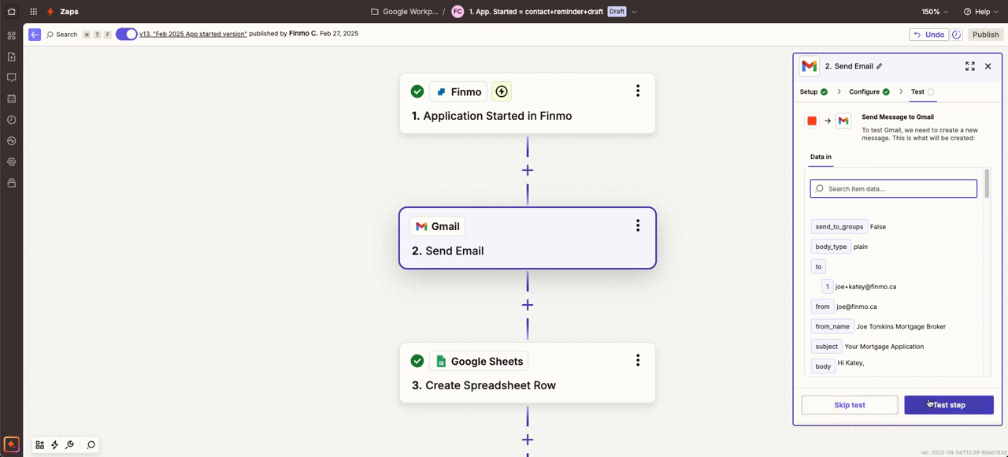
pyautogui.click(920, 405)
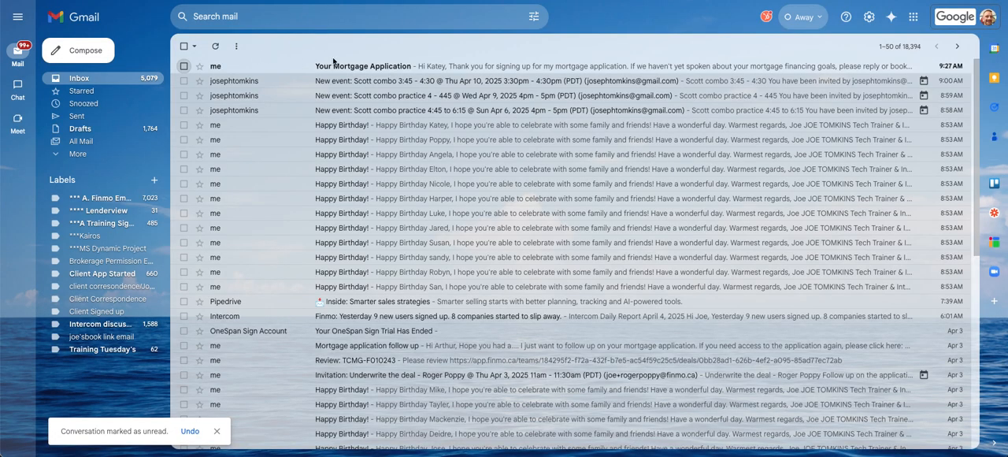
pyautogui.click(403, 68)
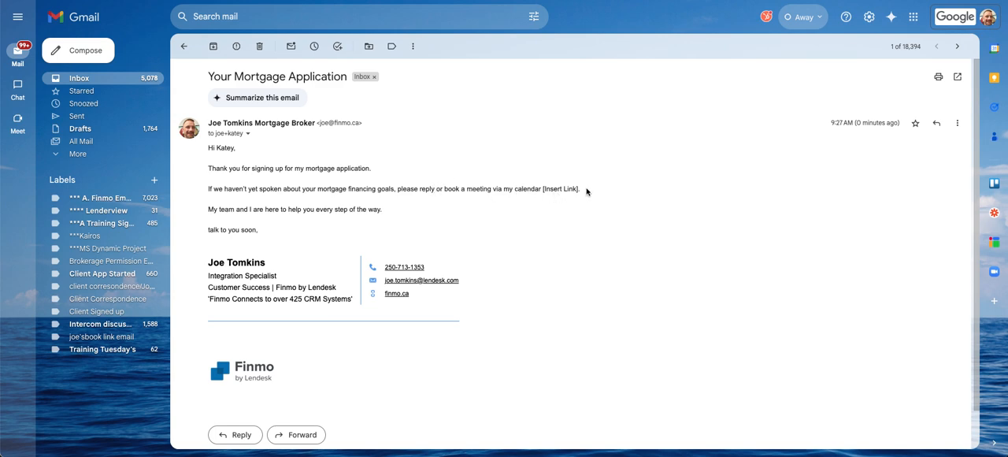
pyautogui.moveTo(580, 189); pyautogui.dragTo(520, 189)
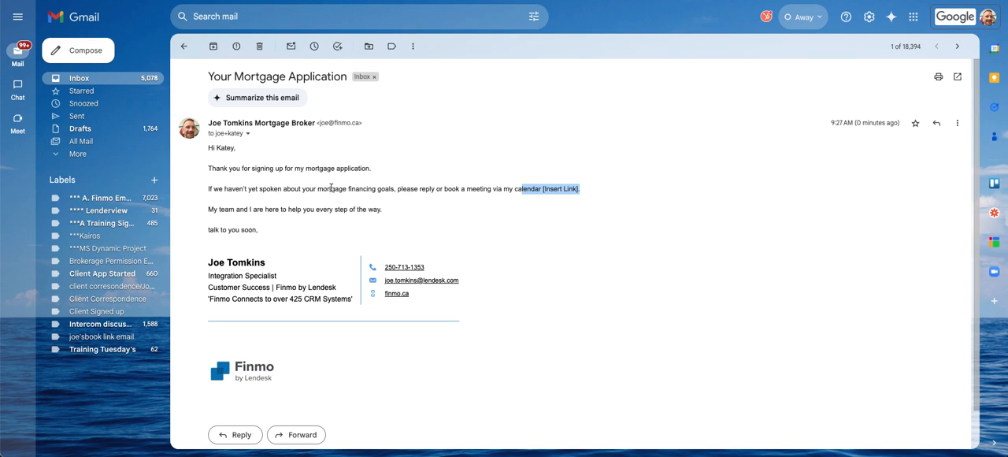
# Step: Return to the Zap in Zapier, finish the tested Send Email step, and close the Google Sheets step's settings
pyautogui.hotkey('ctrl', 'Tab')
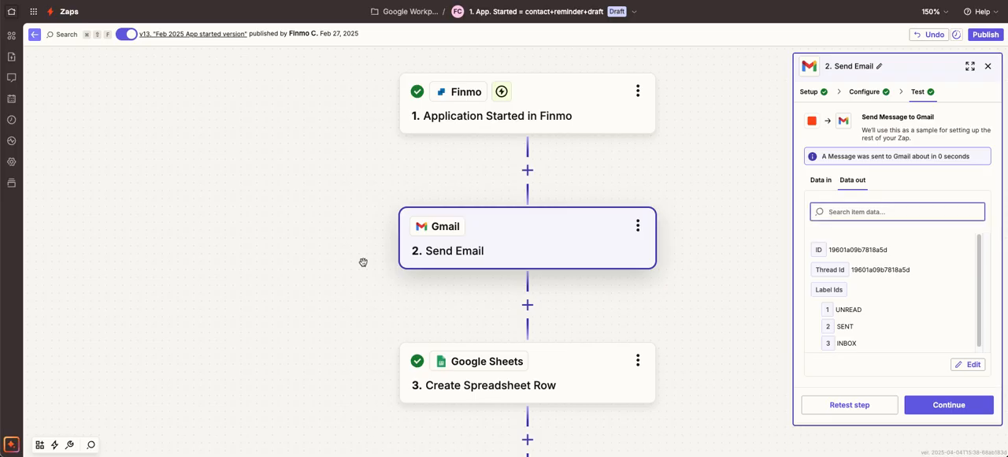
pyautogui.click(951, 407)
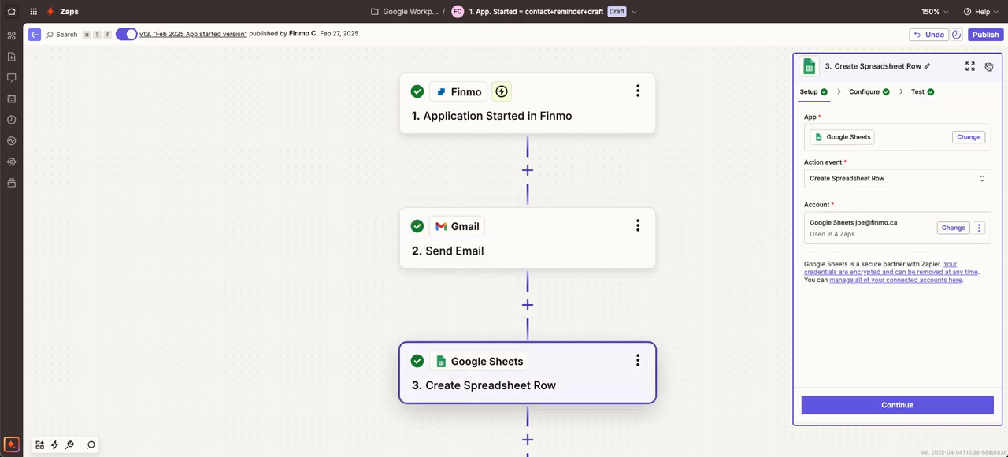
pyautogui.click(990, 68)
pyautogui.scroll(-3, 772, 212)
pyautogui.scroll(-10, 772, 211)
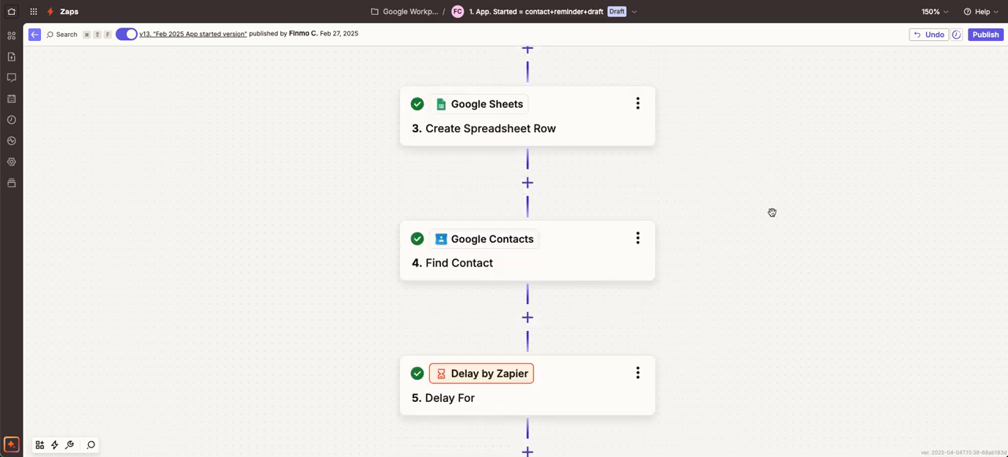
pyautogui.scroll(12, 764, 214)
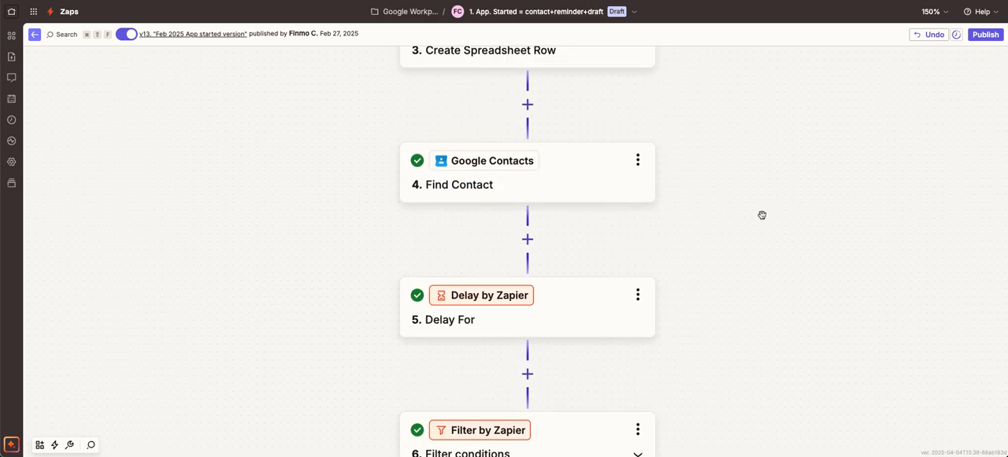
# Step: Publish the updated Zap as a new version named V14
pyautogui.click(985, 35)
pyautogui.click(371, 237)
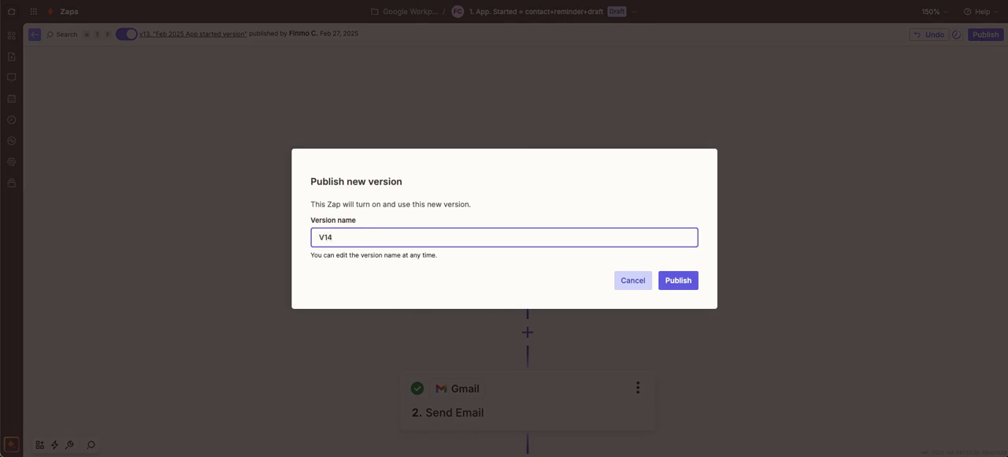
pyautogui.click(676, 279)
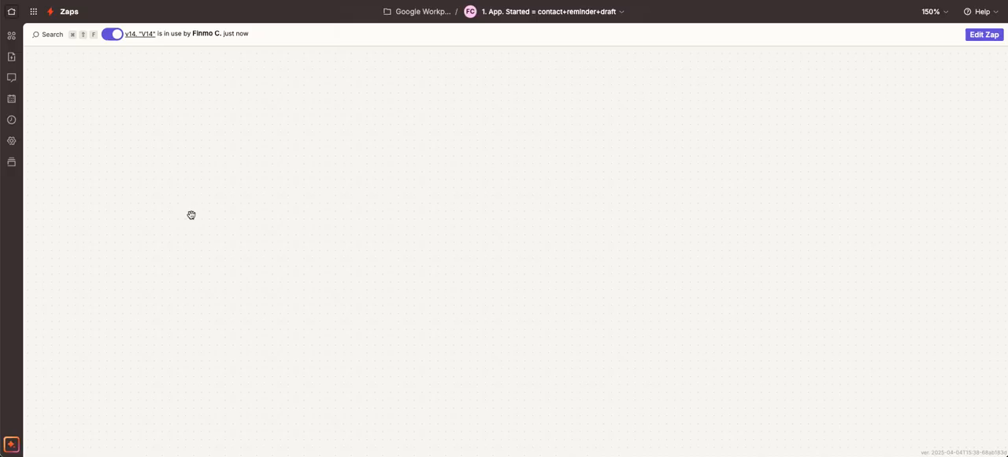
pyautogui.moveTo(179, 199); pyautogui.dragTo(92, 202)
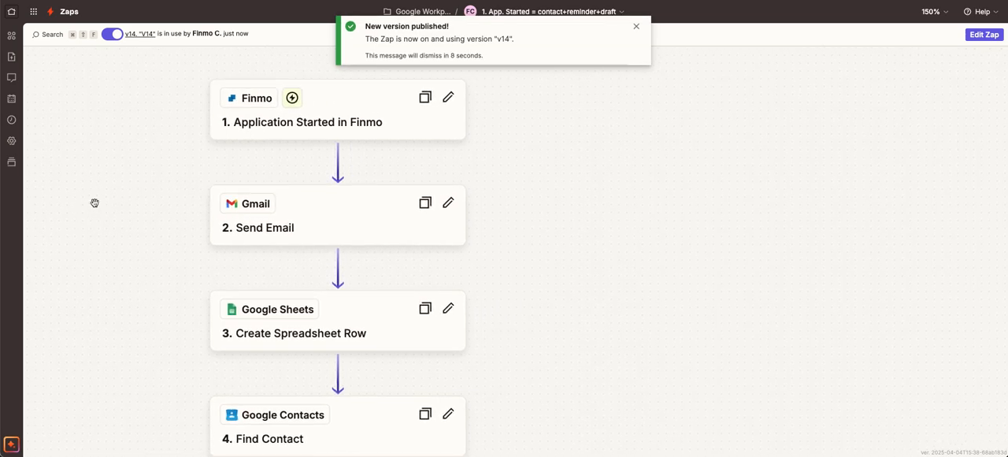